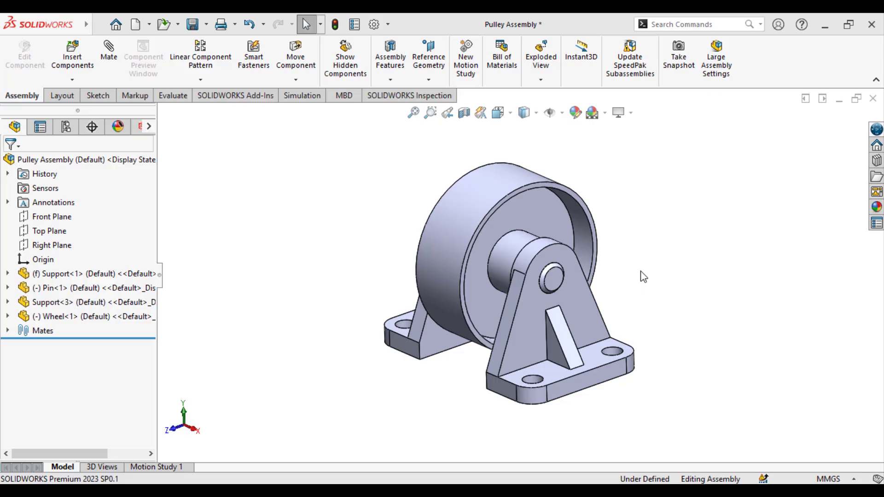
Step: Zoom out and orbit the pulley assembly to inspect it from several angles
{"action": "key", "text": "z"}
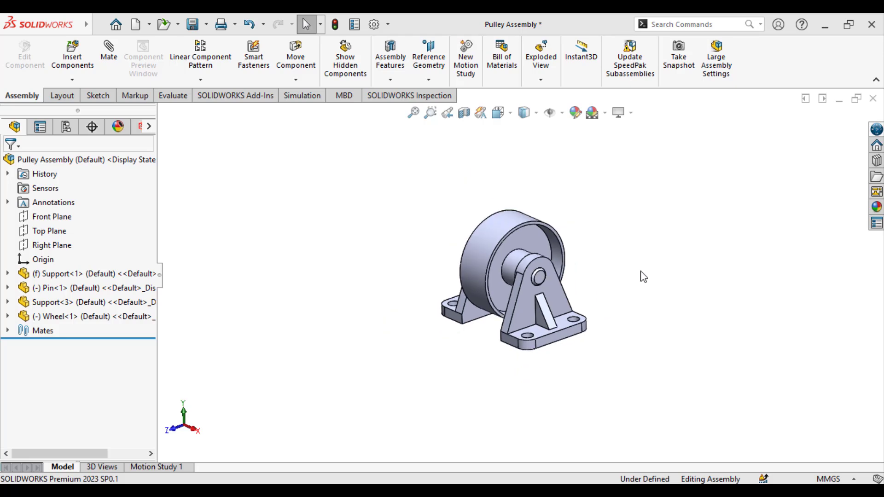
{"action": "key", "text": "z"}
{"action": "key", "text": "z"}
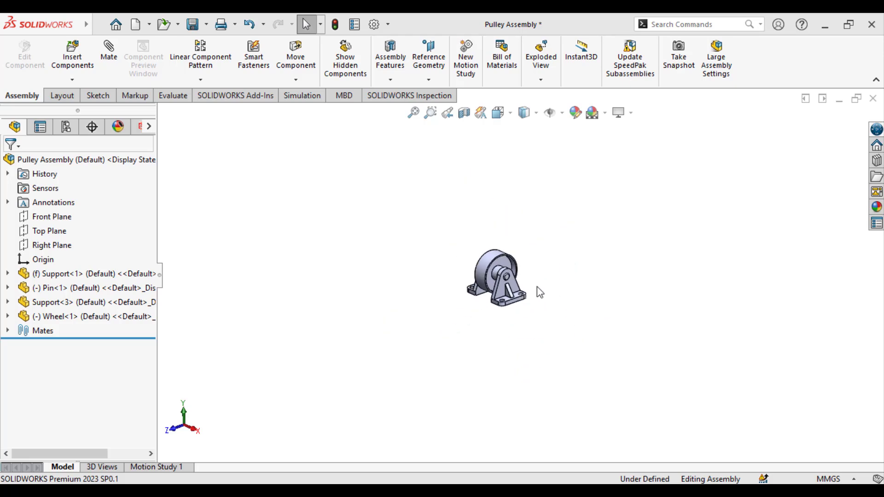
{"action": "scroll", "coordinate": [477, 296], "scroll_direction": "down", "scroll_amount": 4}
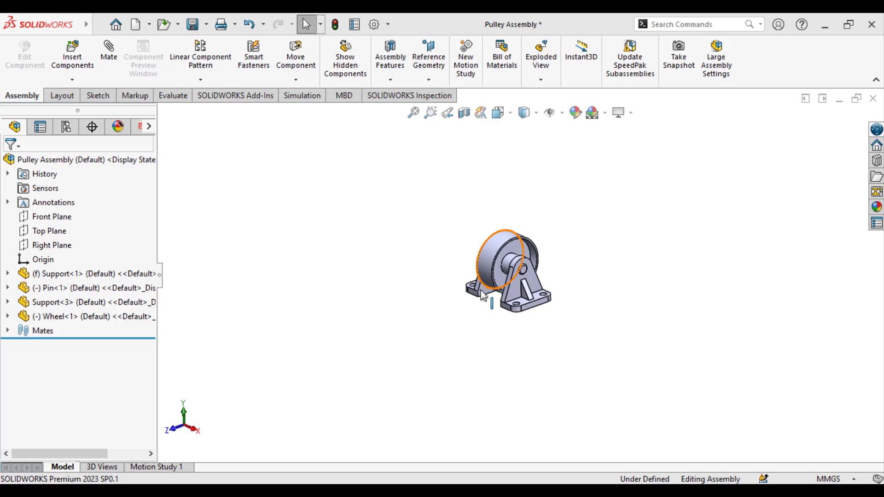
{"action": "scroll", "coordinate": [385, 298], "scroll_direction": "down", "scroll_amount": 3}
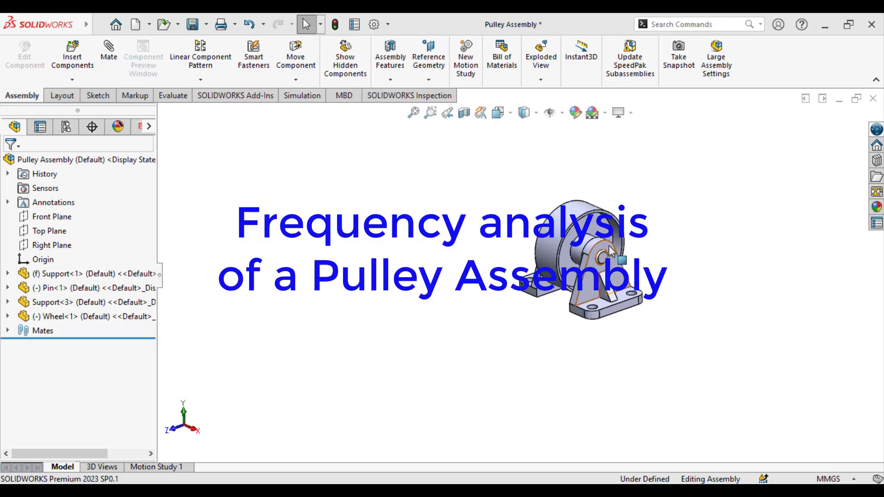
{"action": "scroll", "coordinate": [648, 244], "scroll_direction": "down", "scroll_amount": 3}
{"action": "scroll", "coordinate": [652, 249], "scroll_direction": "down", "scroll_amount": 3}
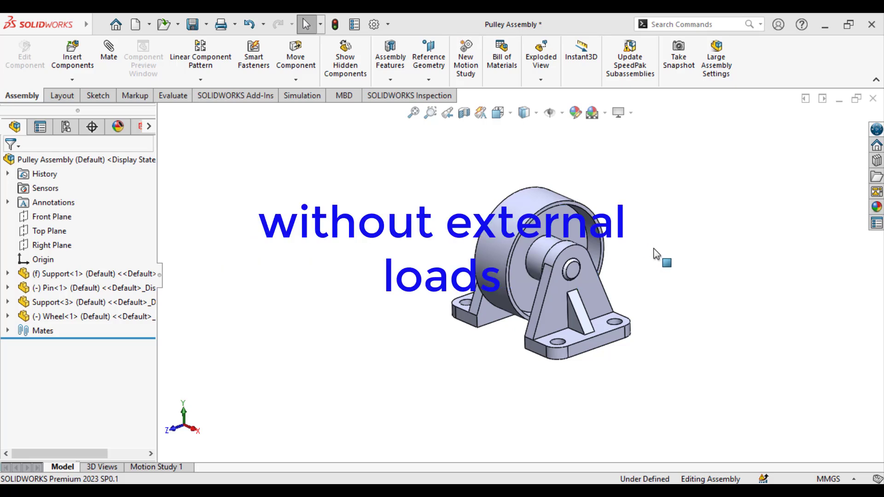
{"action": "scroll", "coordinate": [651, 268], "scroll_direction": "down", "scroll_amount": 2}
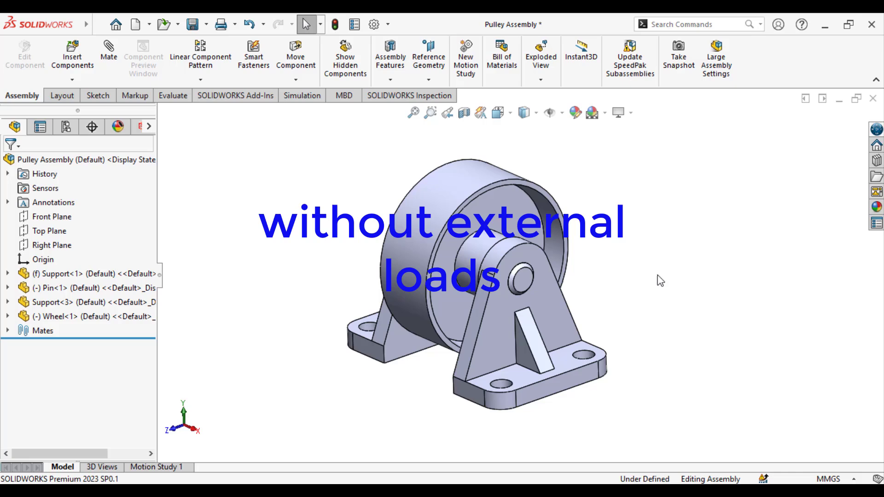
{"action": "middle_click_drag", "start_coordinate": [657, 275], "coordinate": [479, 294]}
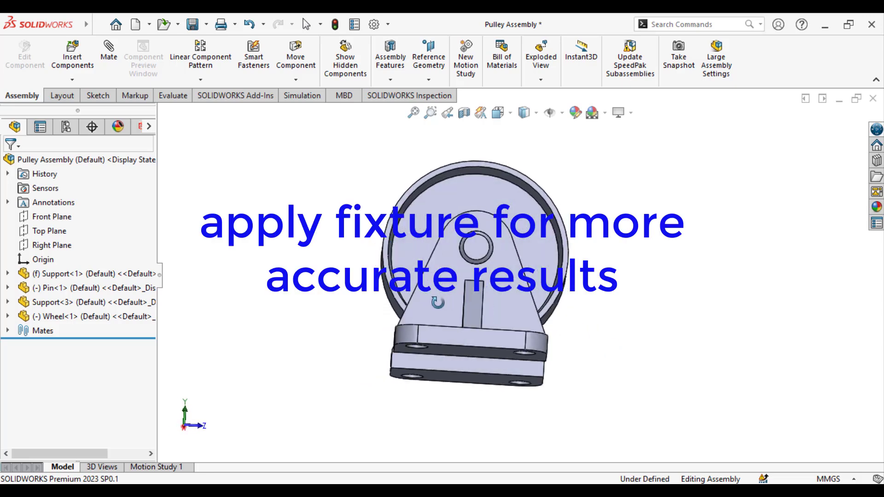
{"action": "middle_click_drag", "start_coordinate": [404, 319], "coordinate": [275, 363]}
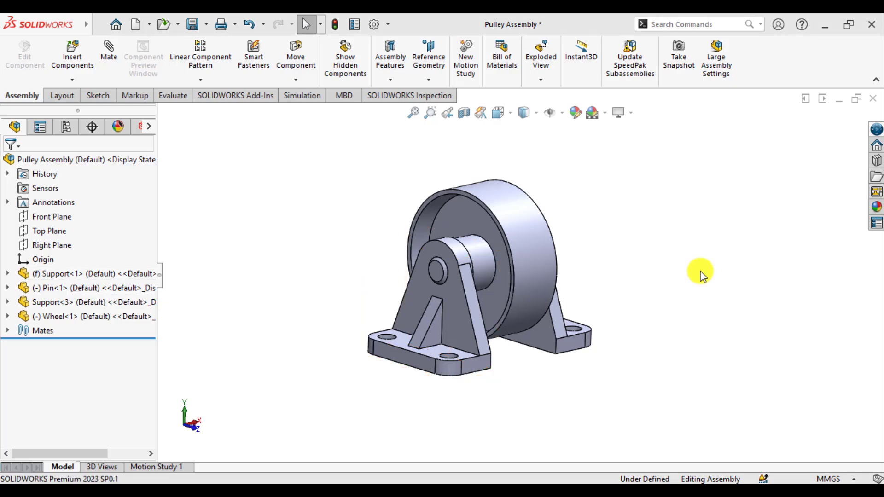
{"action": "middle_click_drag", "start_coordinate": [681, 263], "coordinate": [660, 289]}
{"action": "key", "text": "Escape"}
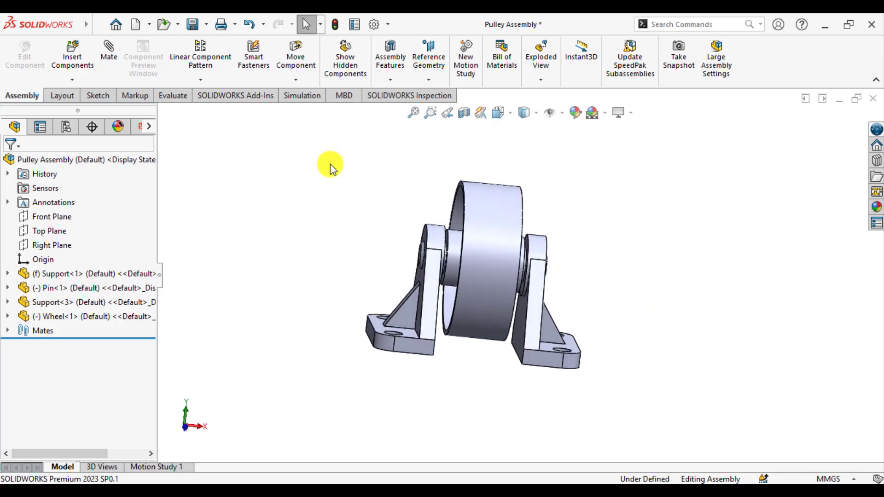
Step: Create a Frequency study named 'Frequency analysis of a pulley' from the Simulation tab
{"action": "left_click", "coordinate": [291, 96]}
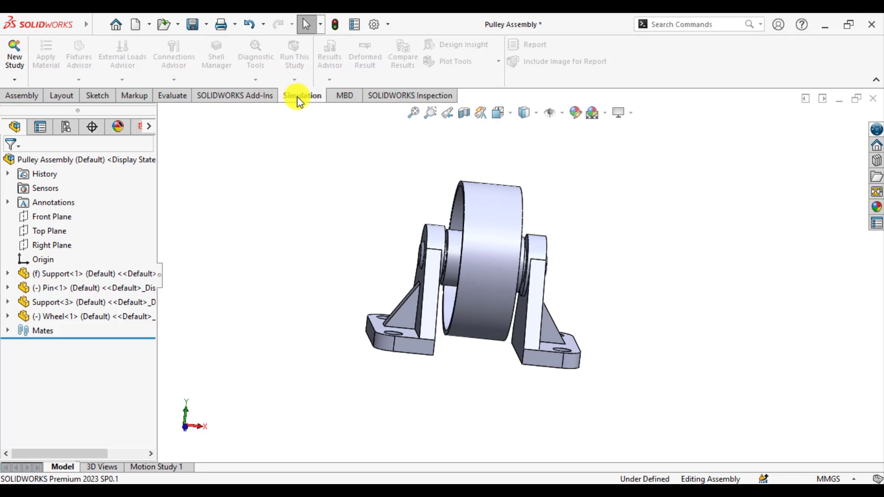
{"action": "left_click", "coordinate": [16, 52]}
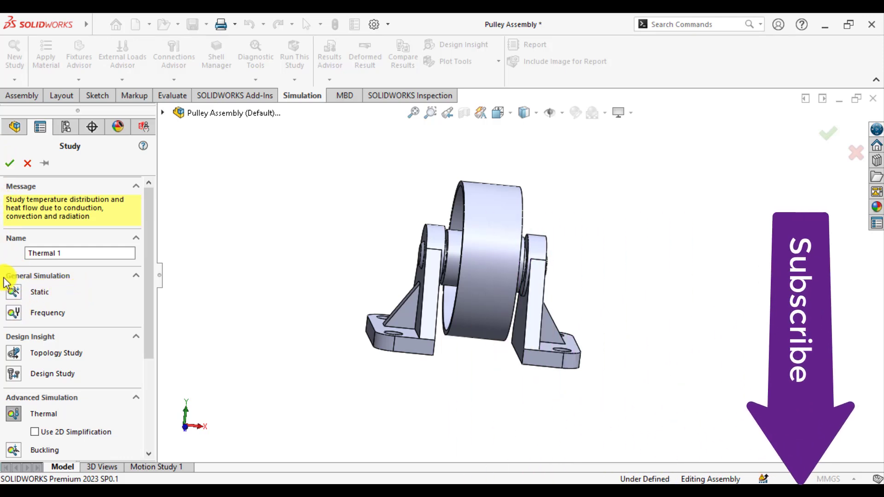
{"action": "left_click", "coordinate": [15, 315]}
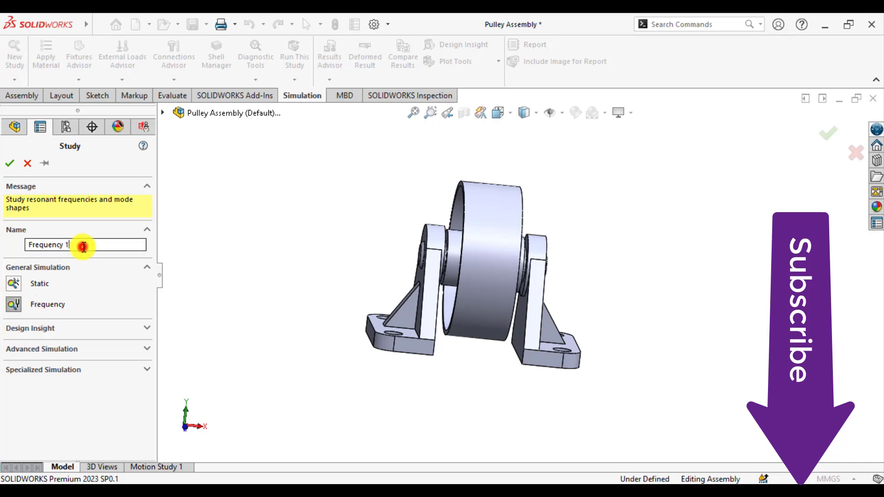
{"action": "left_click", "coordinate": [84, 246]}
{"action": "key", "text": "BackSpace"}
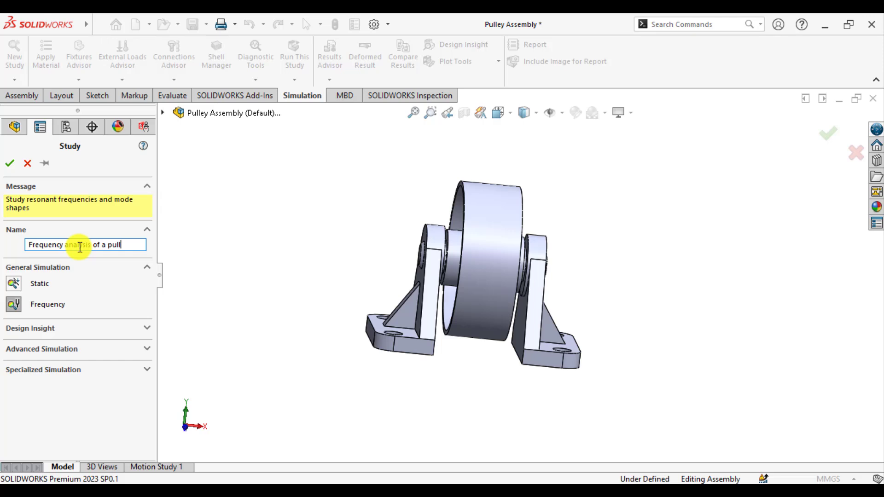
{"action": "left_click", "coordinate": [9, 164]}
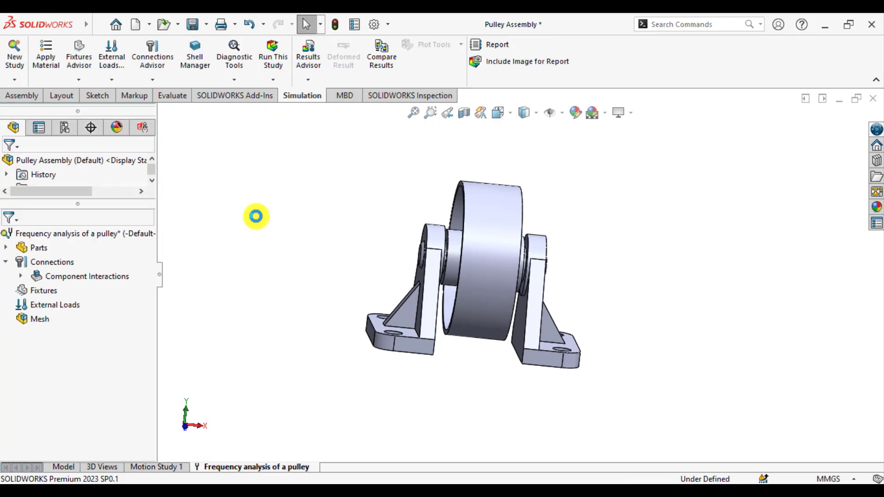
Step: Apply the favourite material Alloy Steel to all parts in the study
{"action": "right_click", "coordinate": [37, 248]}
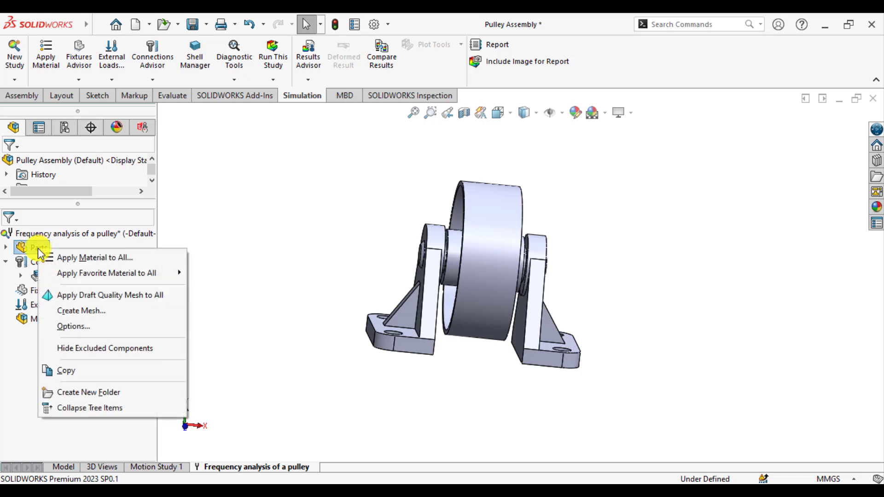
{"action": "mouse_move", "coordinate": [98, 272]}
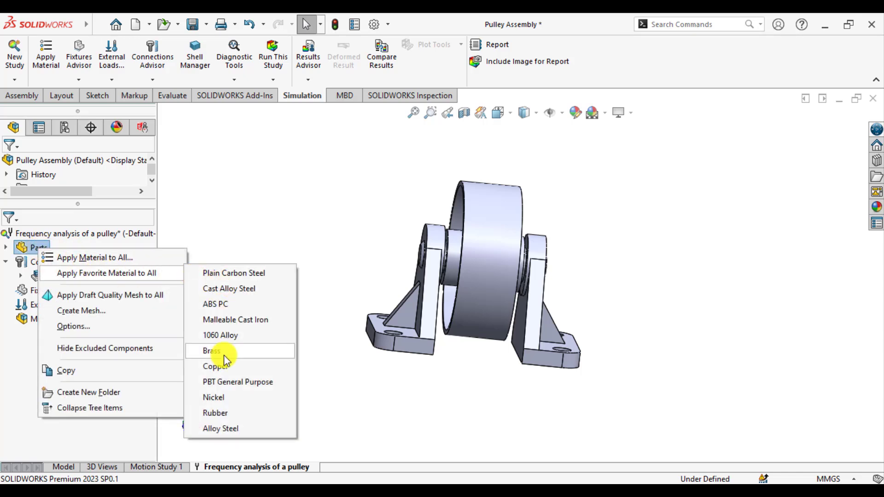
{"action": "left_click", "coordinate": [238, 429]}
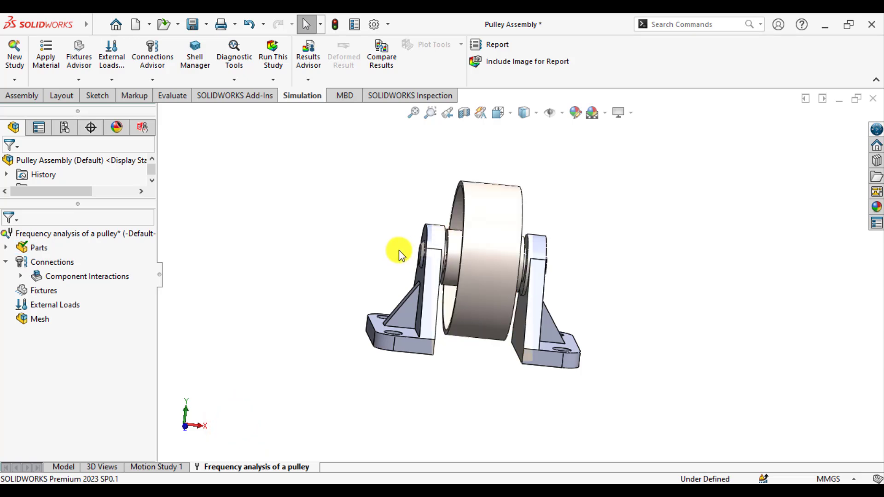
Step: Expand Parts and check Pin-1, Support-1, Support-3 and Wheel-1 in the model
{"action": "left_click", "coordinate": [6, 248]}
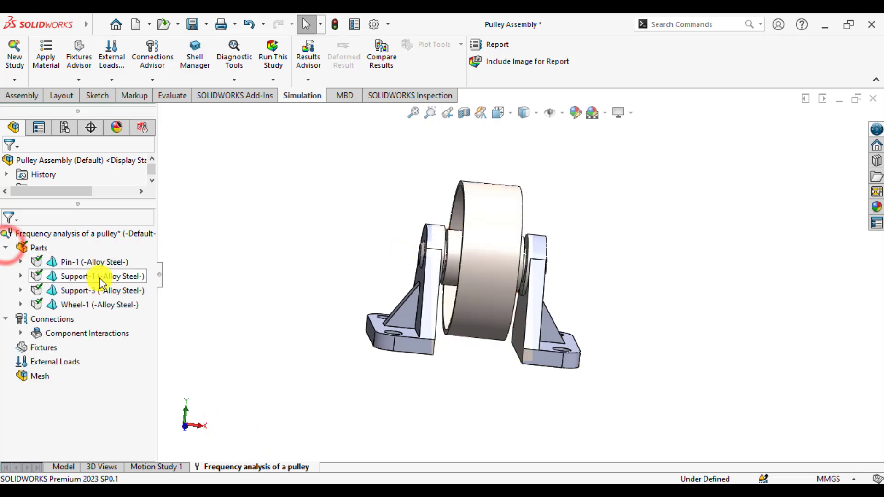
{"action": "left_click", "coordinate": [105, 261]}
{"action": "left_click", "coordinate": [104, 276]}
{"action": "left_click", "coordinate": [104, 290]}
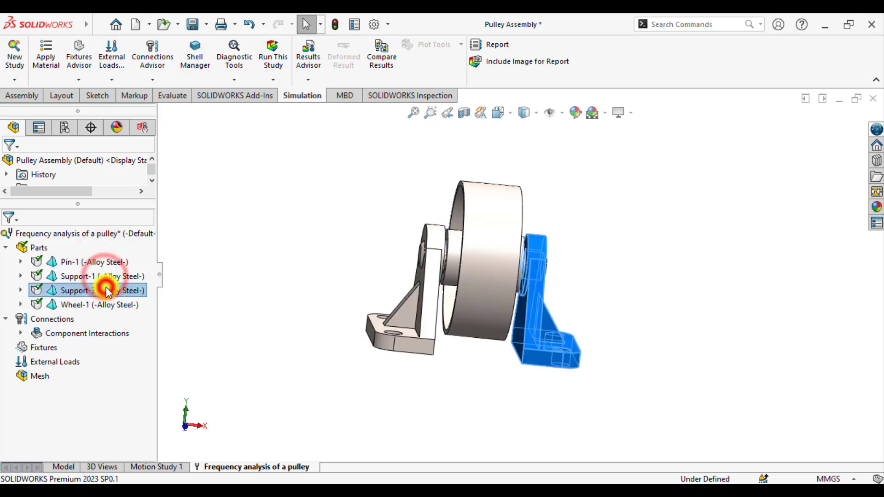
{"action": "left_click", "coordinate": [231, 278]}
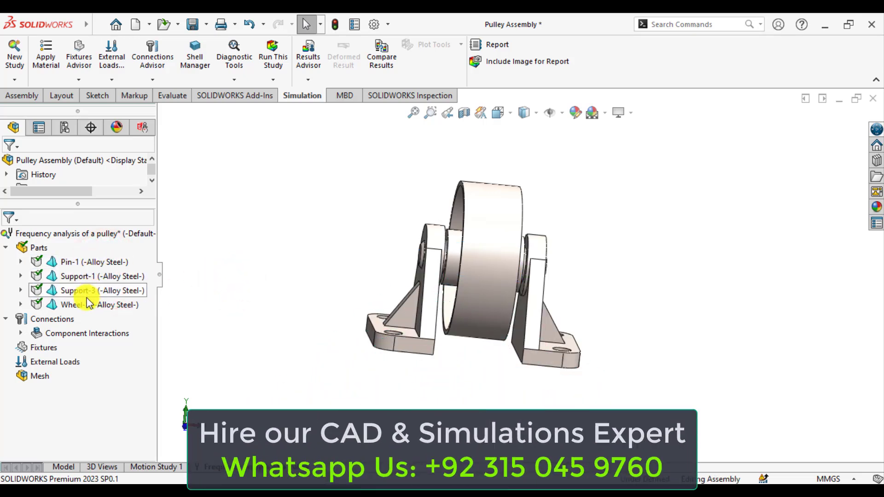
{"action": "left_click", "coordinate": [81, 277]}
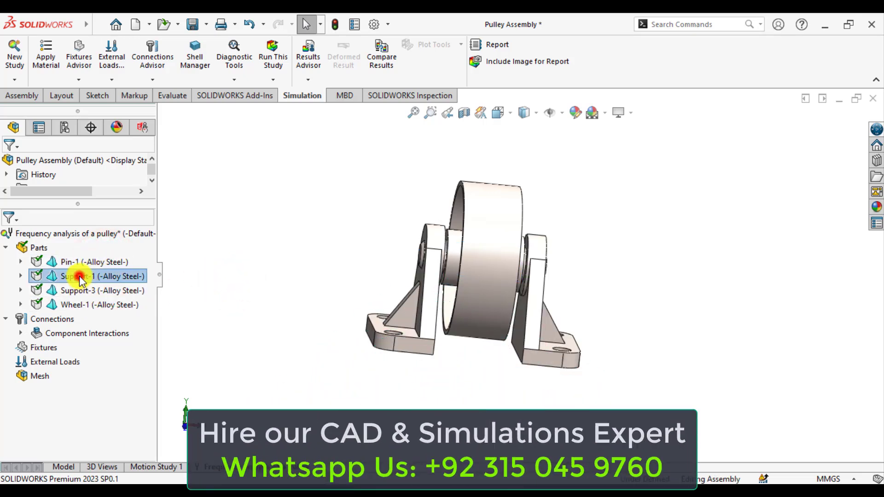
{"action": "left_click", "coordinate": [78, 305]}
{"action": "left_click", "coordinate": [295, 253]}
{"action": "middle_click_drag", "start_coordinate": [354, 267], "coordinate": [328, 290]}
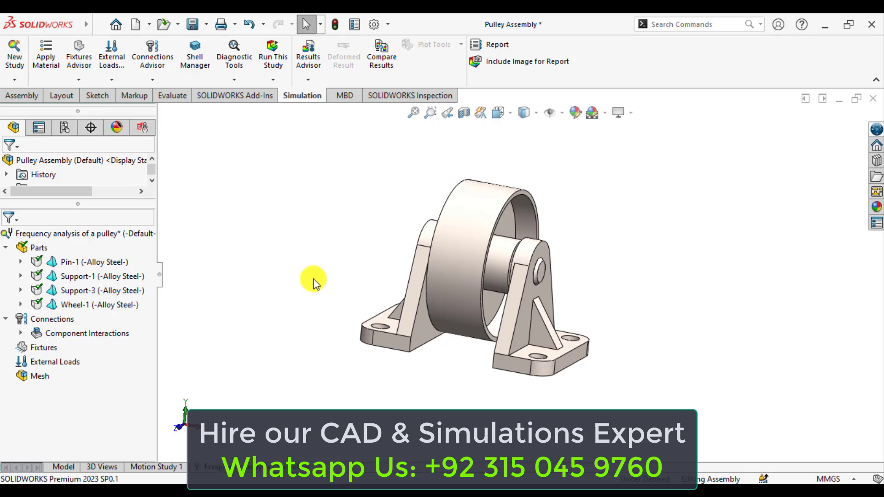
Step: Add a Fixed Geometry fixture on the bottom faces of Support-1 and Support-3
{"action": "right_click", "coordinate": [44, 349]}
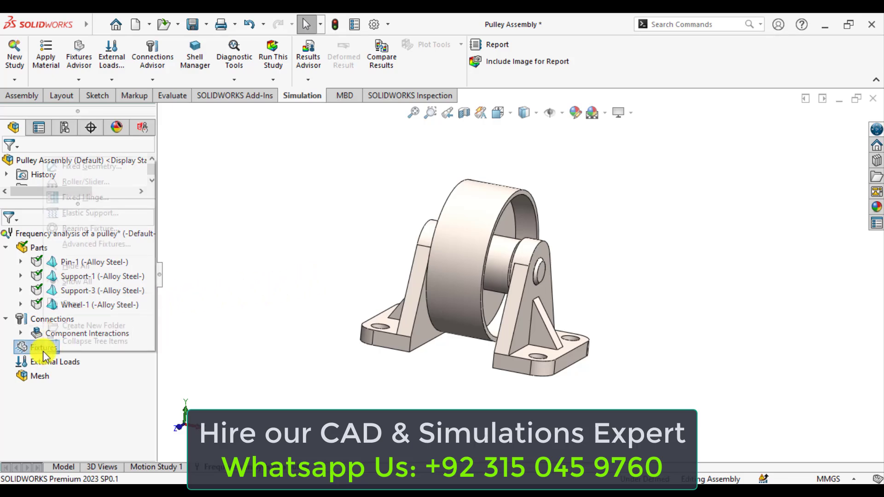
{"action": "left_click", "coordinate": [81, 167]}
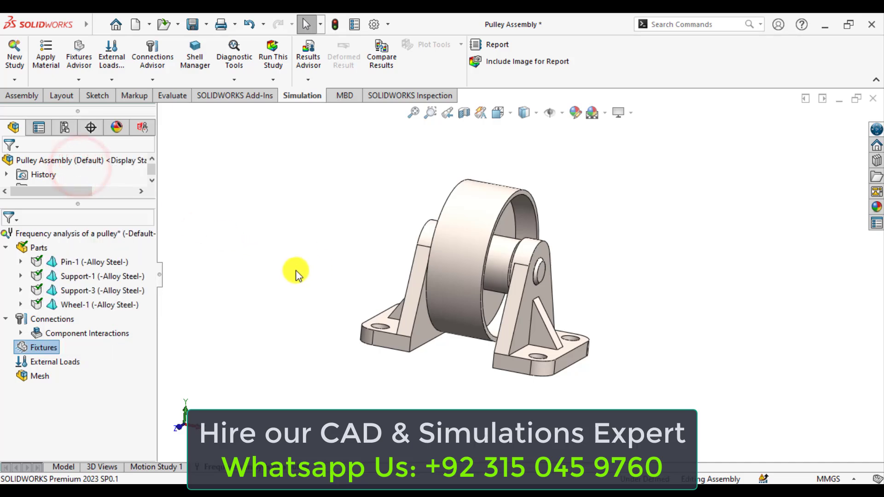
{"action": "middle_click_drag", "start_coordinate": [290, 276], "coordinate": [332, 189]}
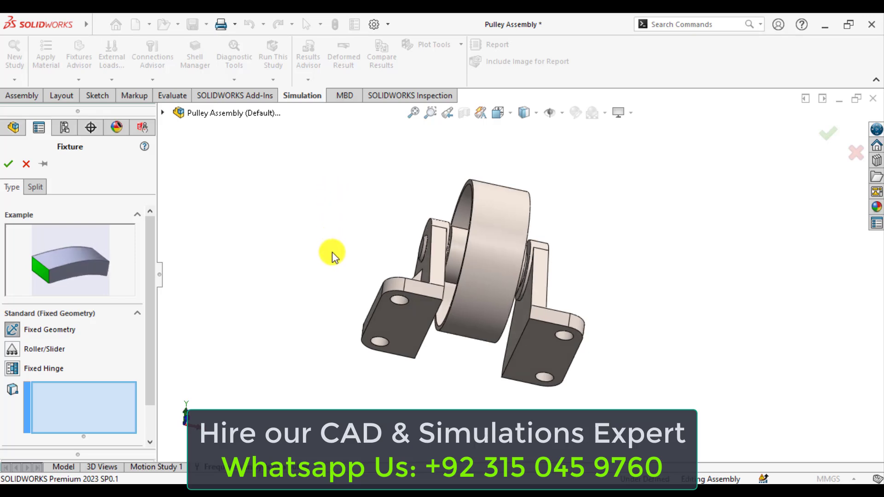
{"action": "left_click", "coordinate": [406, 325]}
{"action": "left_click", "coordinate": [537, 354]}
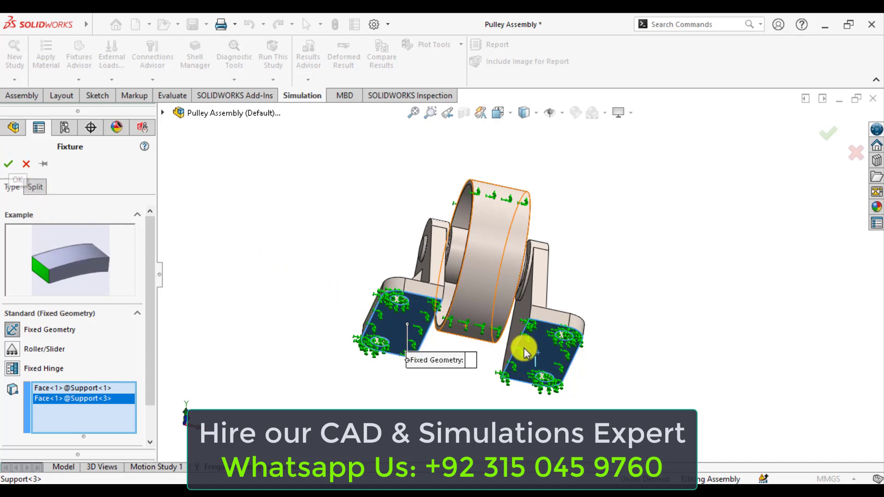
{"action": "left_click", "coordinate": [11, 164]}
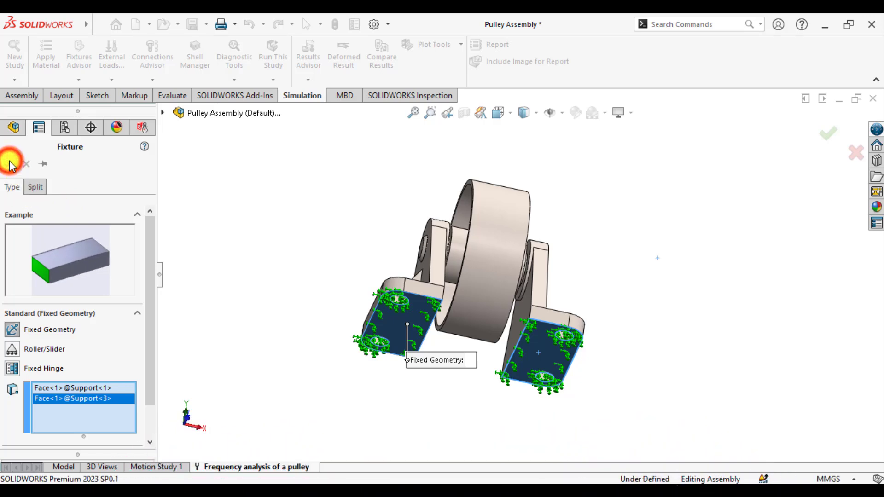
{"action": "middle_click_drag", "start_coordinate": [347, 208], "coordinate": [316, 307]}
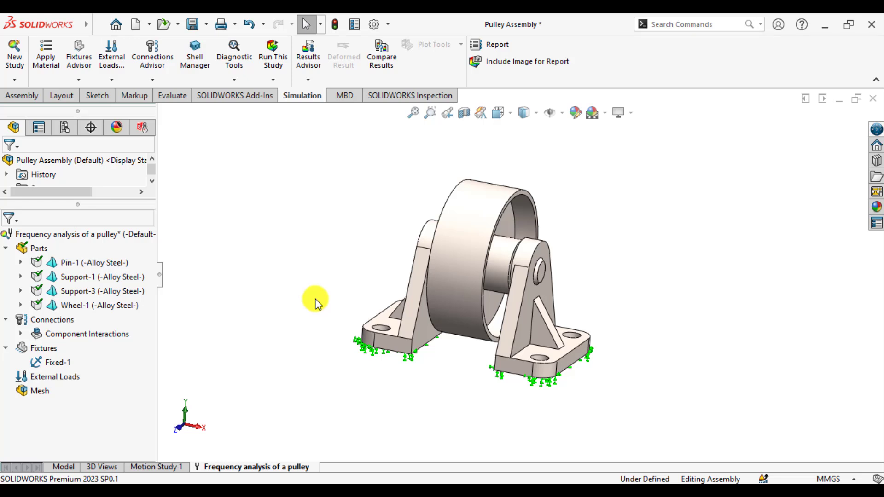
Step: Change the study's Number of frequencies from 5 to 6 in its Properties
{"action": "right_click", "coordinate": [103, 234]}
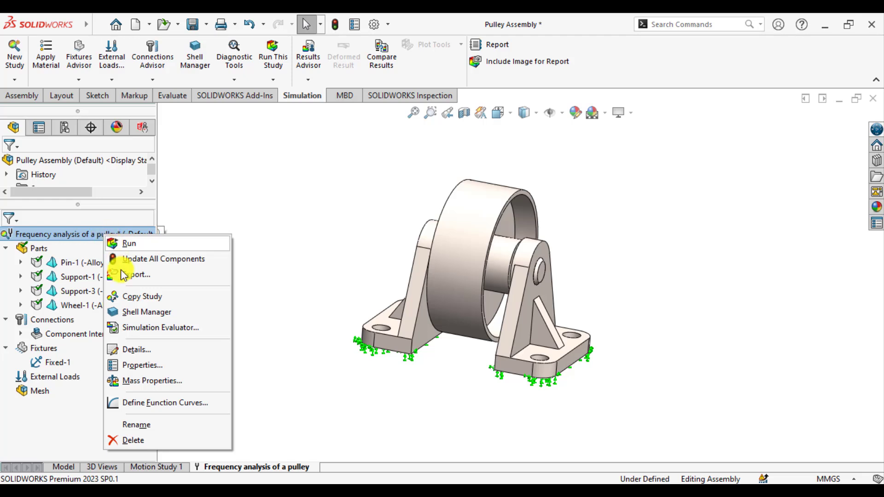
{"action": "left_click", "coordinate": [142, 365]}
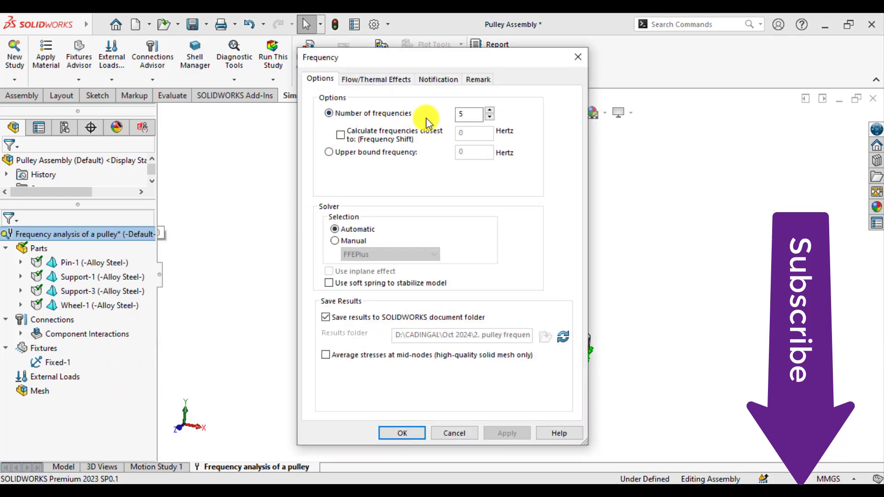
{"action": "double_click", "coordinate": [472, 118]}
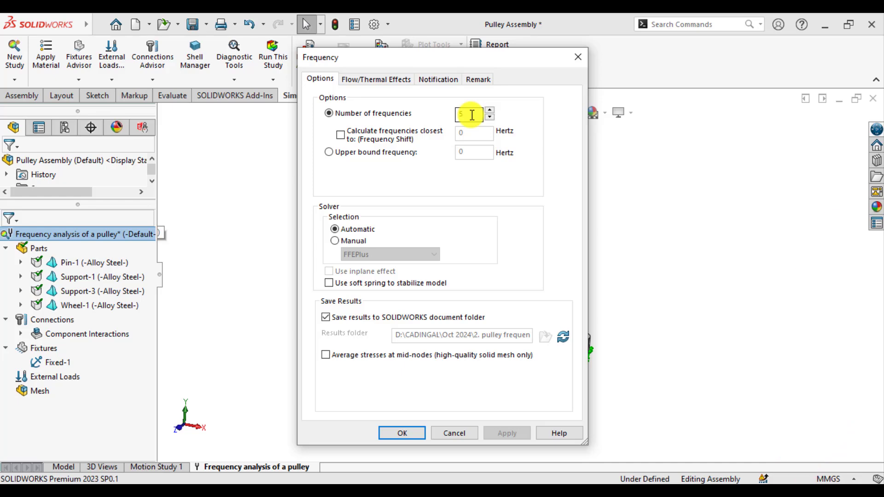
{"action": "type", "text": "6"}
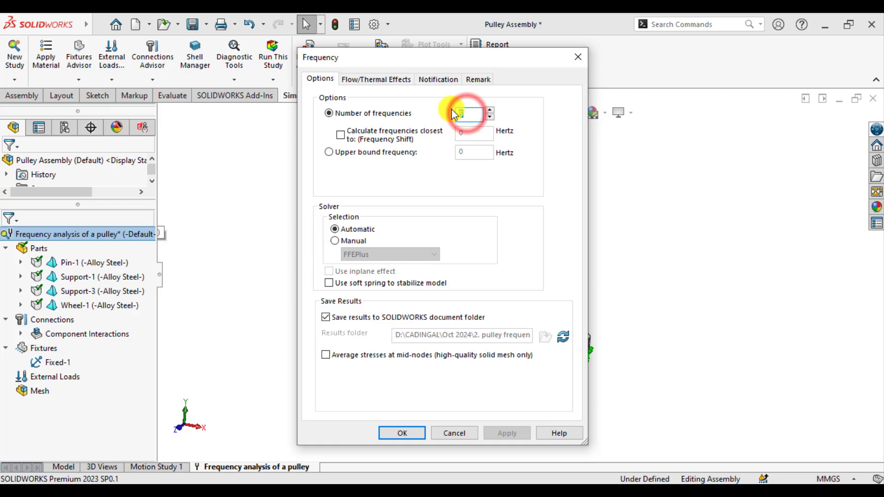
{"action": "left_click", "coordinate": [523, 190]}
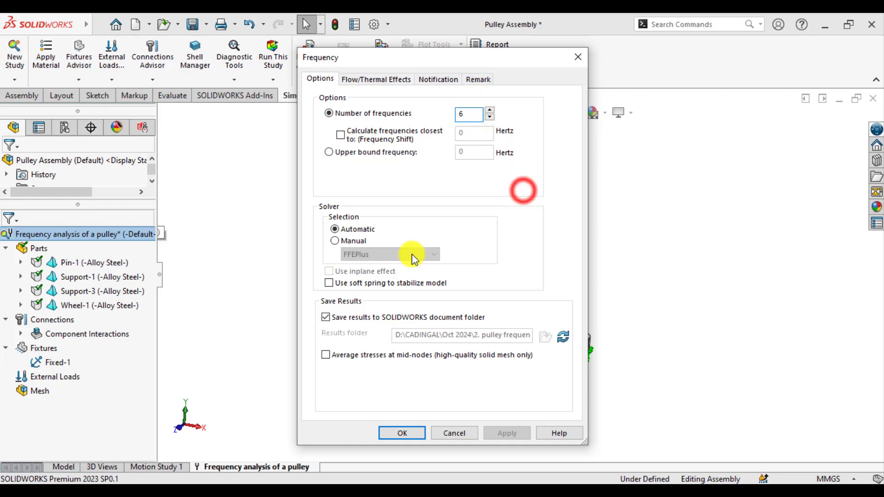
{"action": "left_click", "coordinate": [402, 434]}
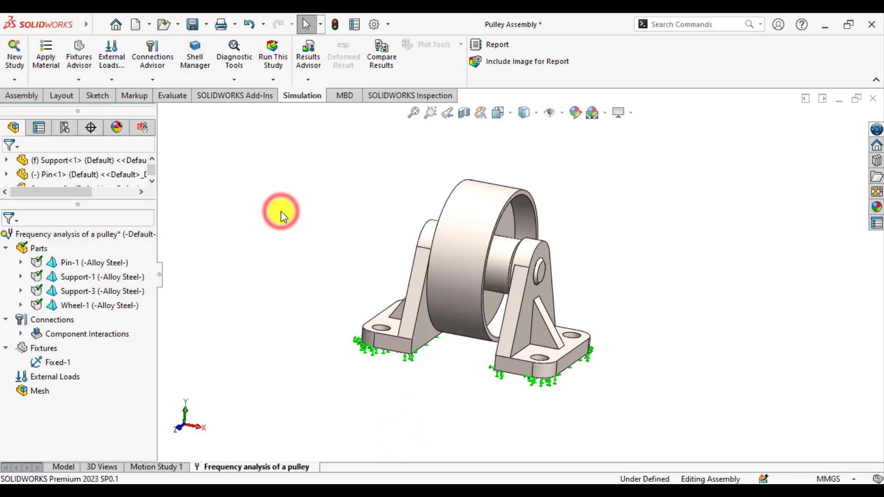
Step: Create the mesh with Mesh Parameters set to Curvature-based mesh
{"action": "right_click", "coordinate": [34, 393]}
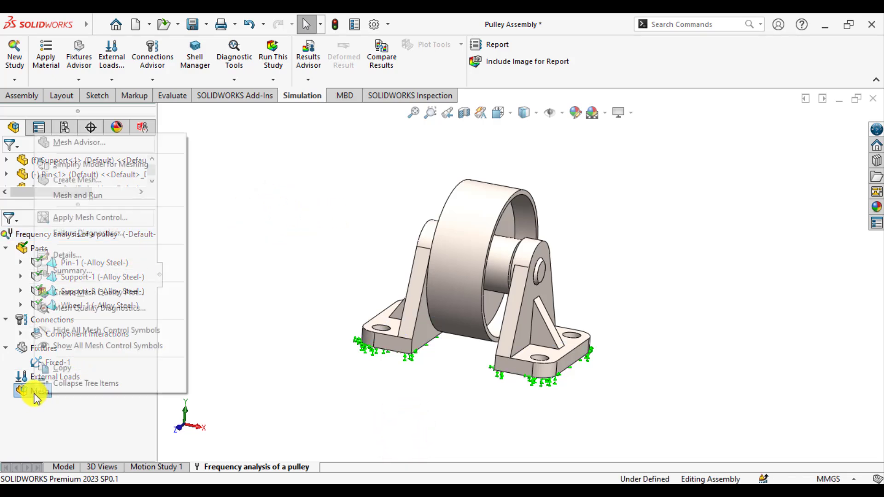
{"action": "left_click", "coordinate": [75, 181]}
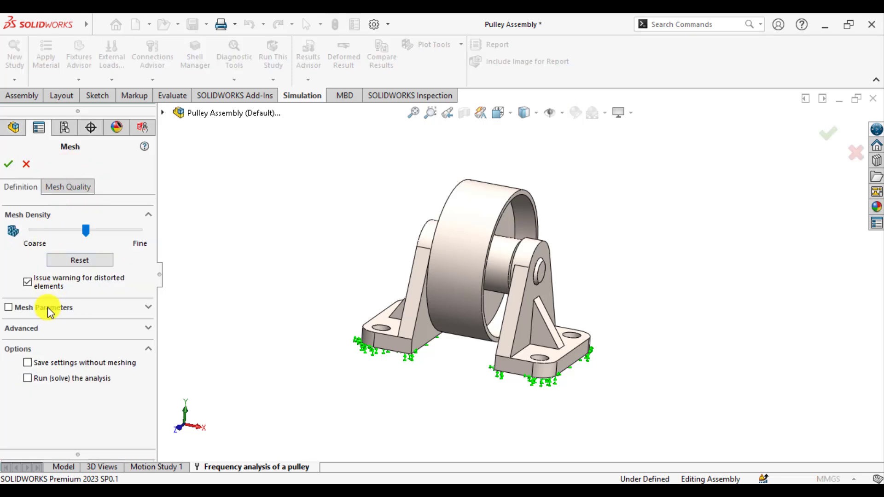
{"action": "left_click", "coordinate": [48, 307]}
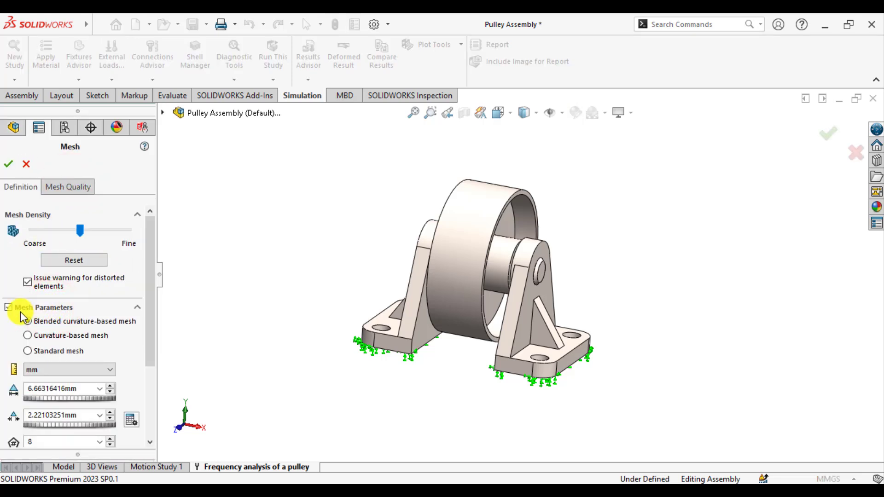
{"action": "left_click", "coordinate": [28, 336]}
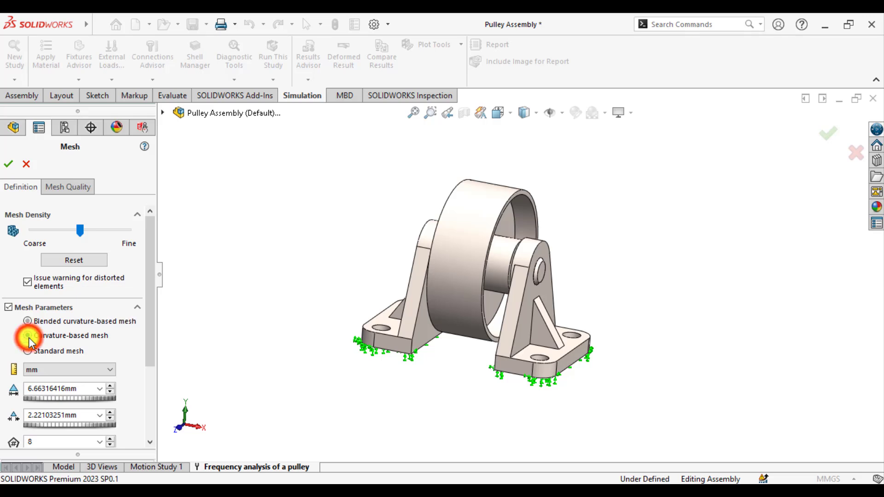
{"action": "left_click", "coordinate": [8, 164]}
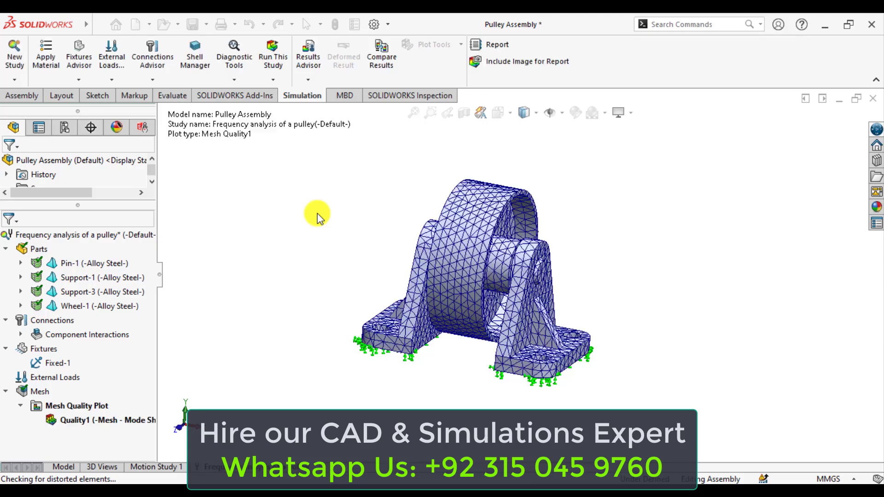
Step: Orbit the meshed pulley and run the study, showing mode 1 at 2,262.1 Hz
{"action": "middle_click_drag", "start_coordinate": [378, 272], "coordinate": [472, 258]}
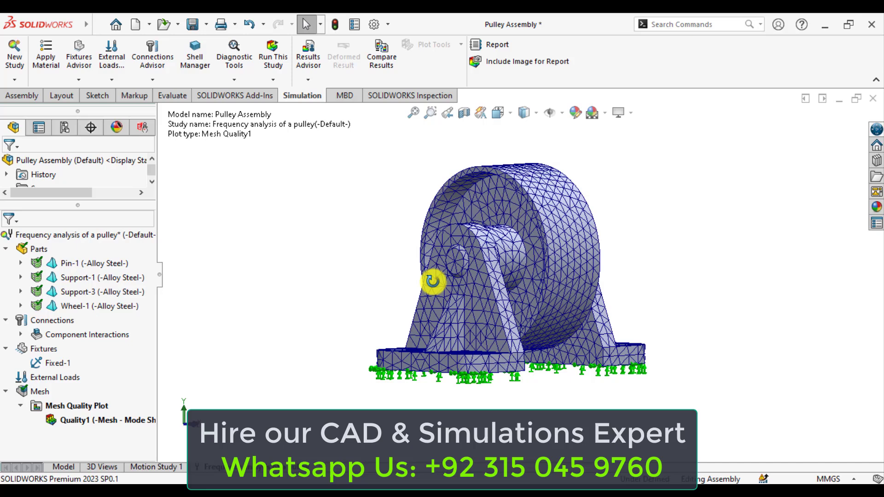
{"action": "middle_click_drag", "start_coordinate": [433, 281], "coordinate": [420, 306]}
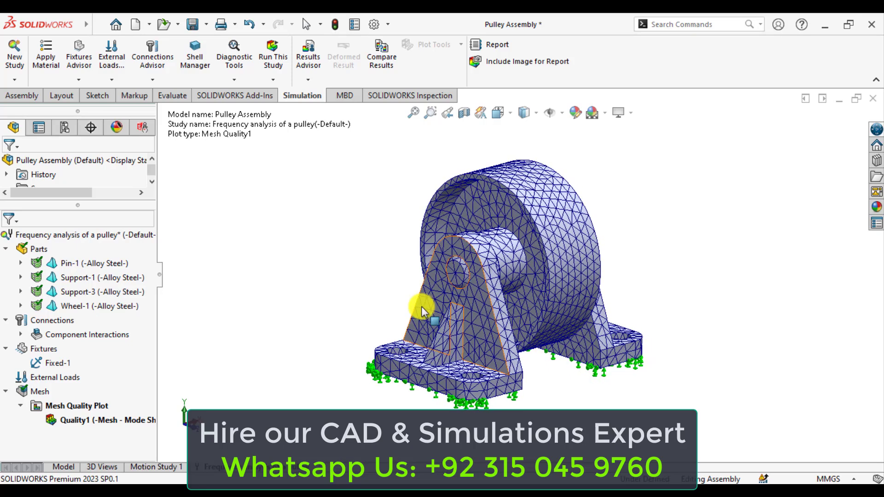
{"action": "left_click", "coordinate": [275, 60]}
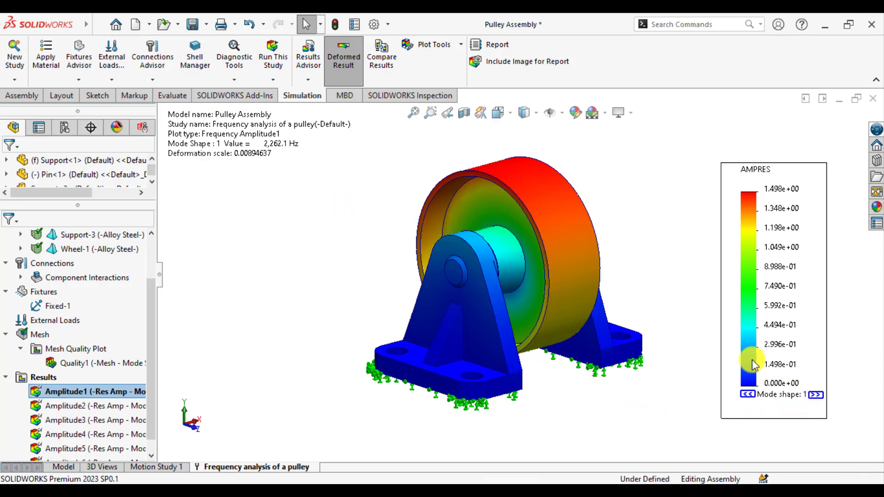
Step: Orbit the Amplitude1 plot to view the wheel's other side
{"action": "middle_click_drag", "start_coordinate": [623, 262], "coordinate": [371, 335]}
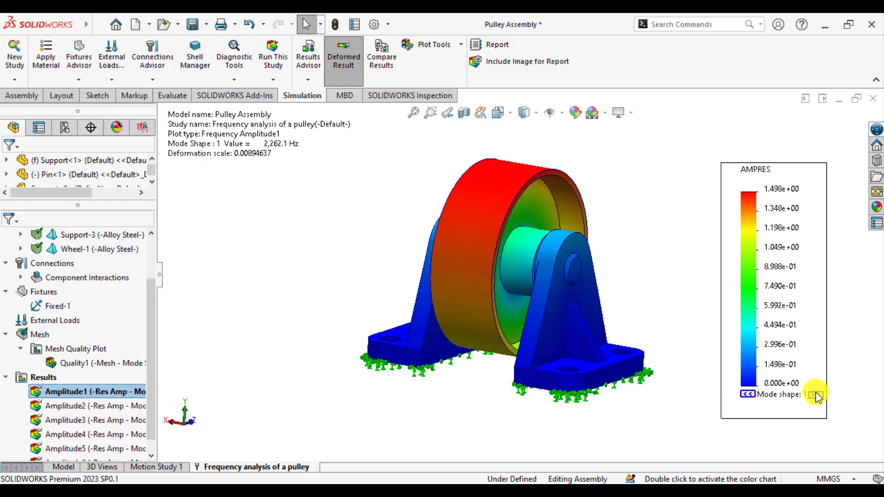
Step: Advance the Amplitude1 plot through mode shapes 2 to 6, orbiting between modes
{"action": "left_click", "coordinate": [816, 396]}
{"action": "left_click", "coordinate": [673, 426]}
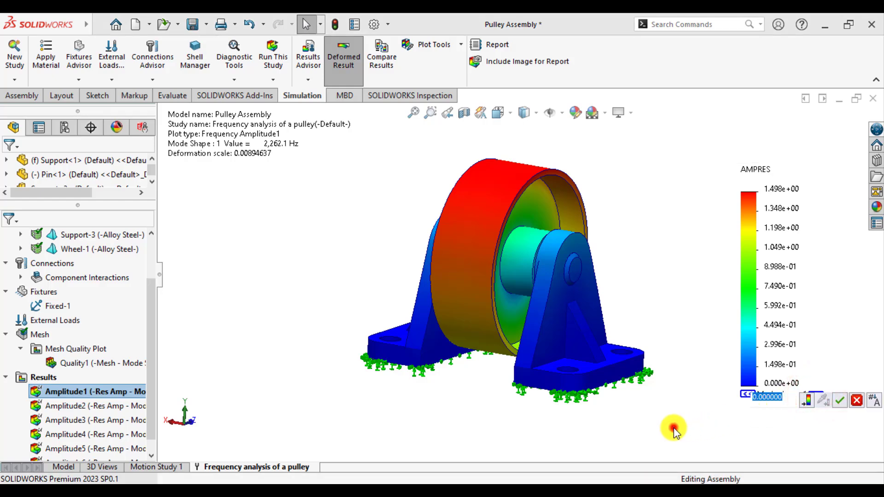
{"action": "left_click", "coordinate": [816, 395]}
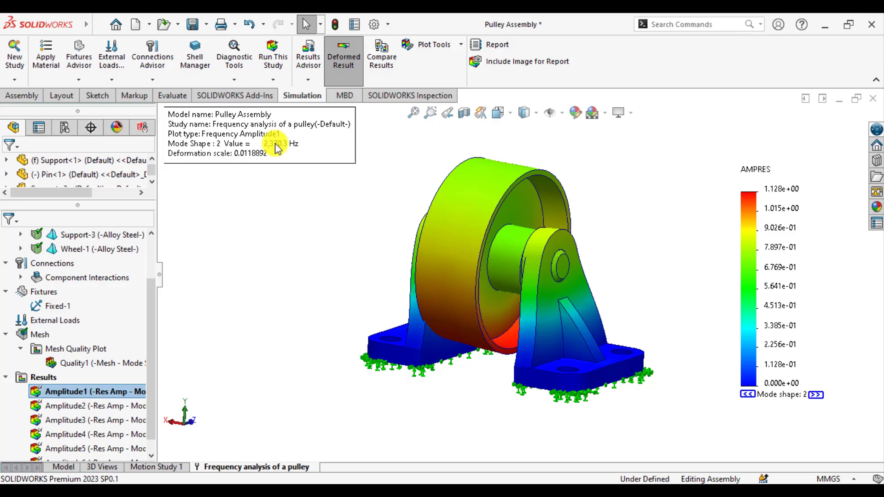
{"action": "double_click", "coordinate": [815, 396]}
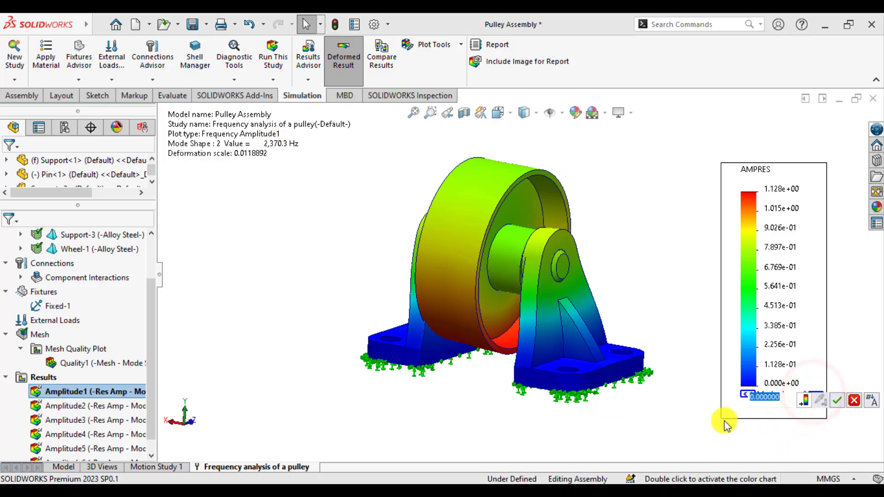
{"action": "left_click", "coordinate": [817, 396]}
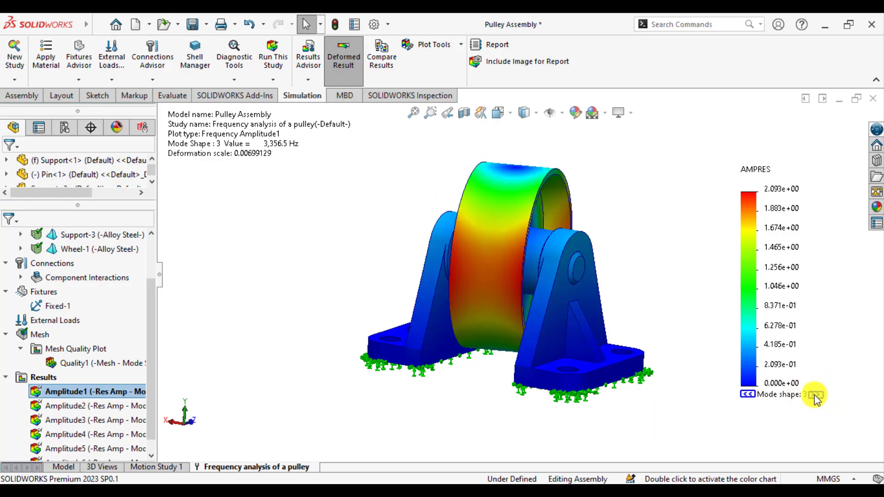
{"action": "middle_click_drag", "start_coordinate": [647, 371], "coordinate": [510, 391]}
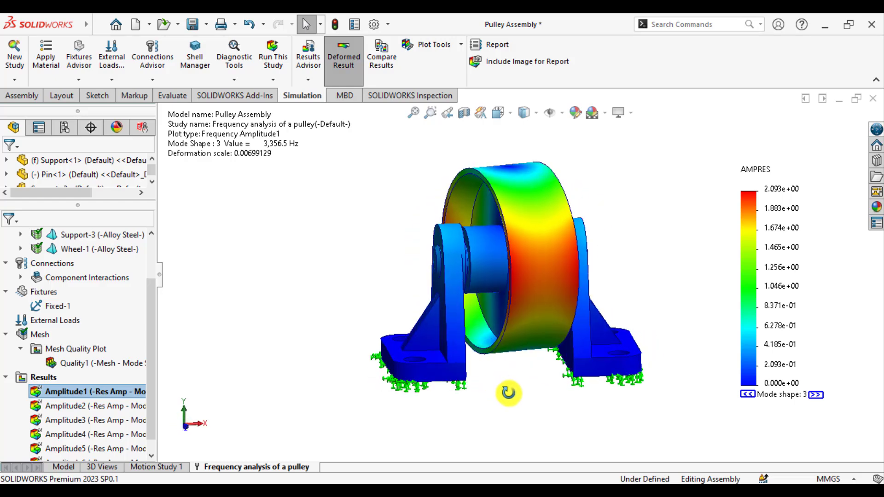
{"action": "left_click", "coordinate": [817, 396]}
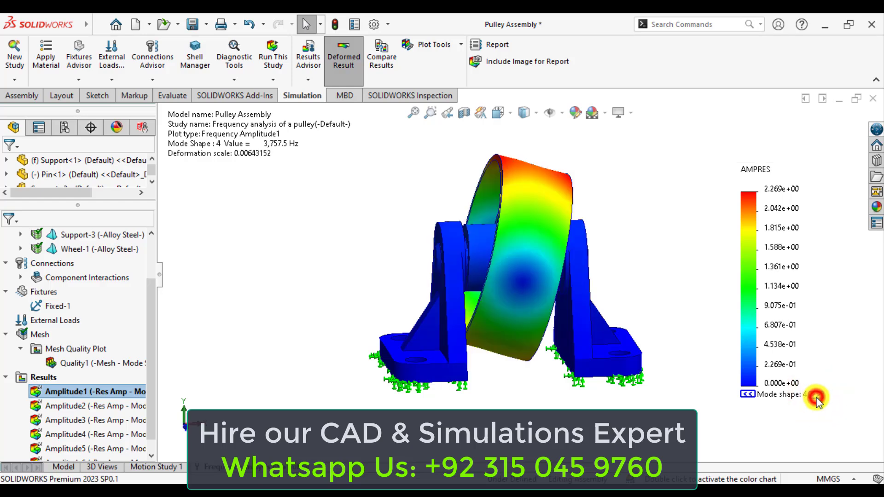
{"action": "left_click", "coordinate": [816, 396]}
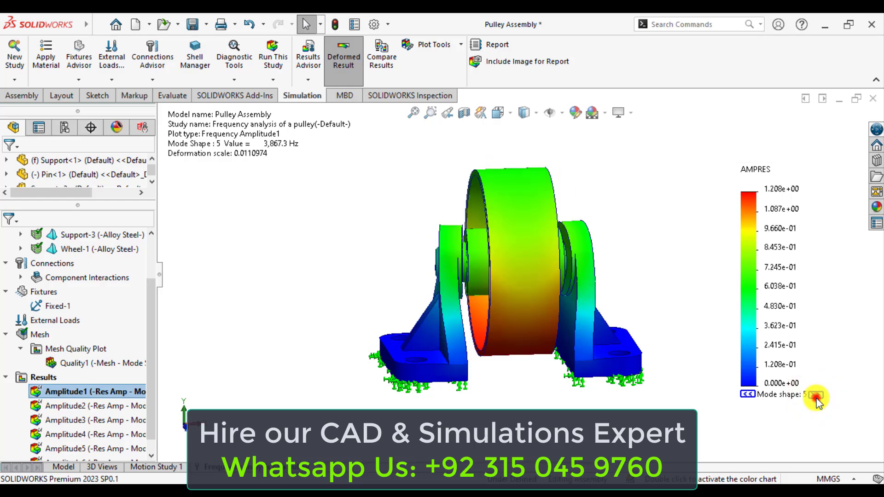
{"action": "left_click", "coordinate": [816, 395]}
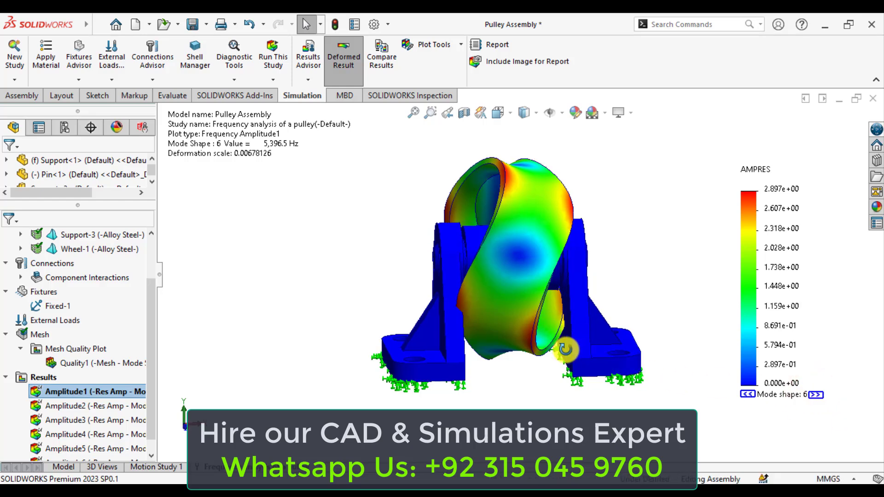
{"action": "middle_click_drag", "start_coordinate": [565, 349], "coordinate": [412, 371]}
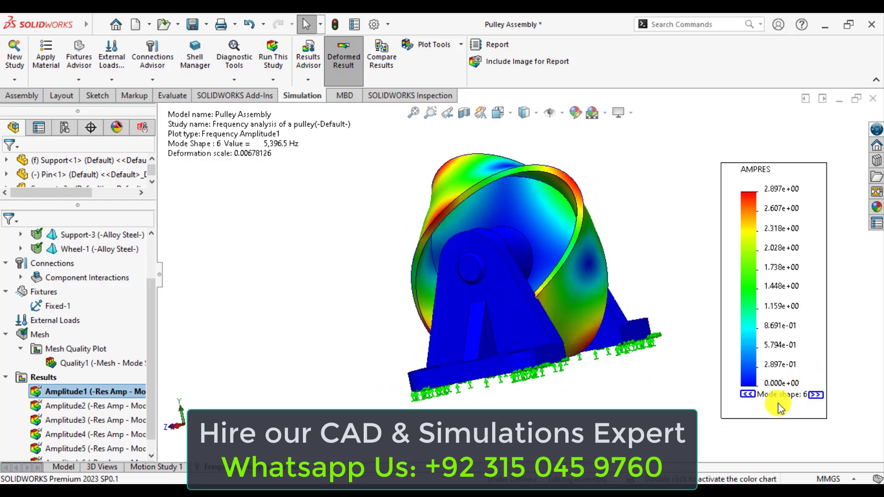
Step: Step back to mode shape 3 at 3,356.5 Hz, dismissing the save reminder
{"action": "left_click", "coordinate": [750, 394]}
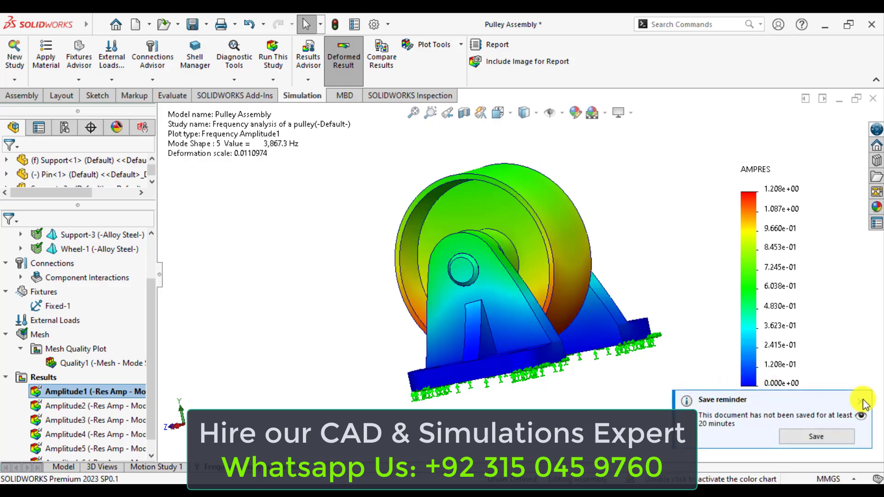
{"action": "left_click", "coordinate": [629, 398]}
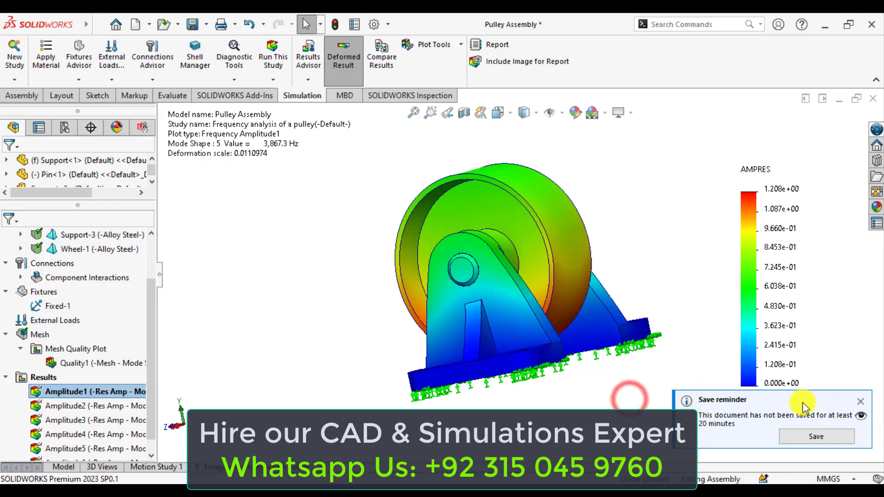
{"action": "left_click", "coordinate": [861, 401]}
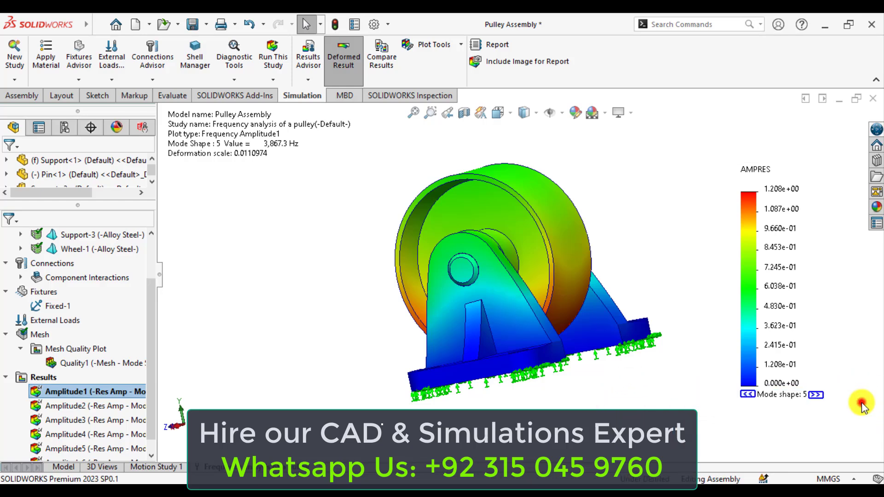
{"action": "left_click", "coordinate": [748, 394]}
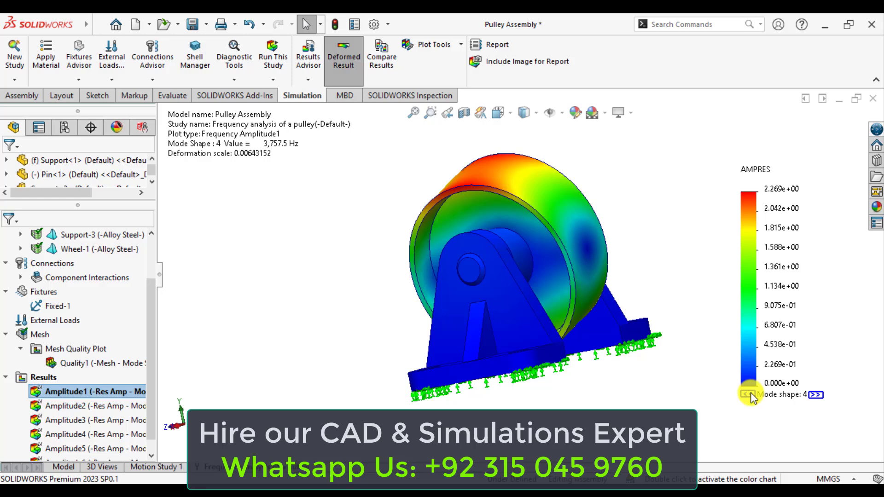
{"action": "left_click", "coordinate": [748, 394]}
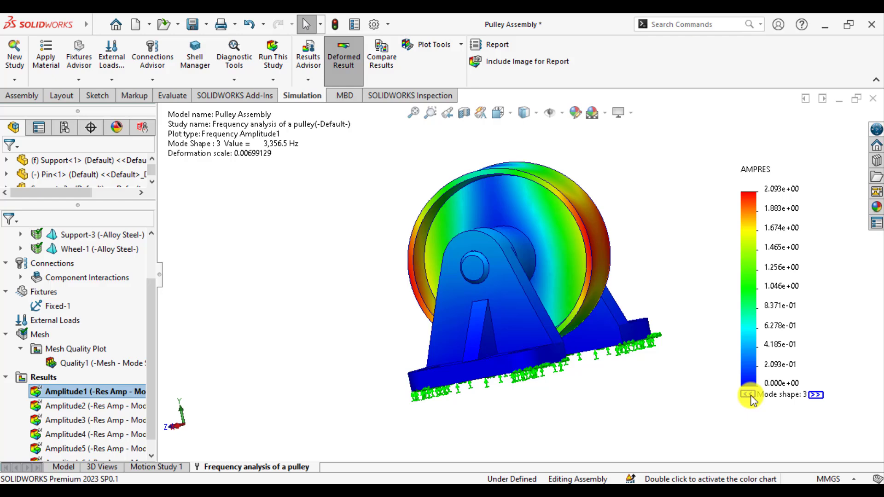
{"action": "middle_click_drag", "start_coordinate": [626, 290], "coordinate": [588, 388]}
Step: List the six resonant frequencies (2,262.1–5,396.5 Hz) and move the List Modes table aside
{"action": "right_click", "coordinate": [45, 377]}
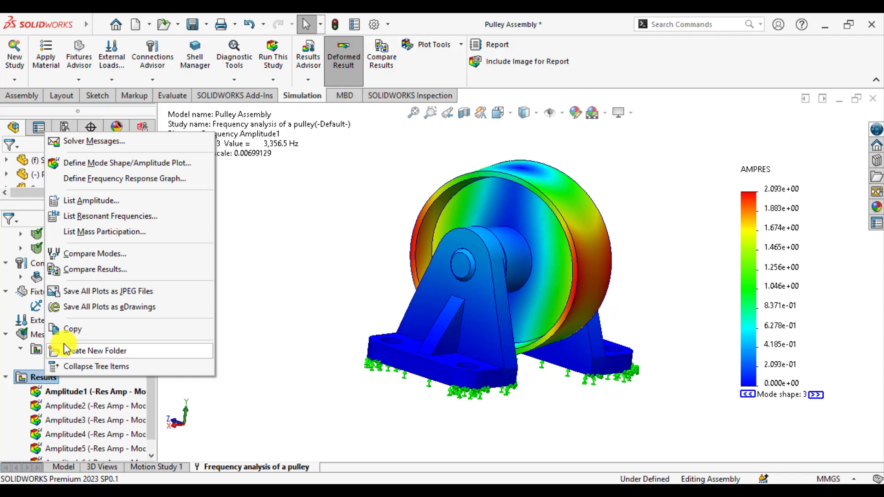
{"action": "left_click", "coordinate": [109, 223]}
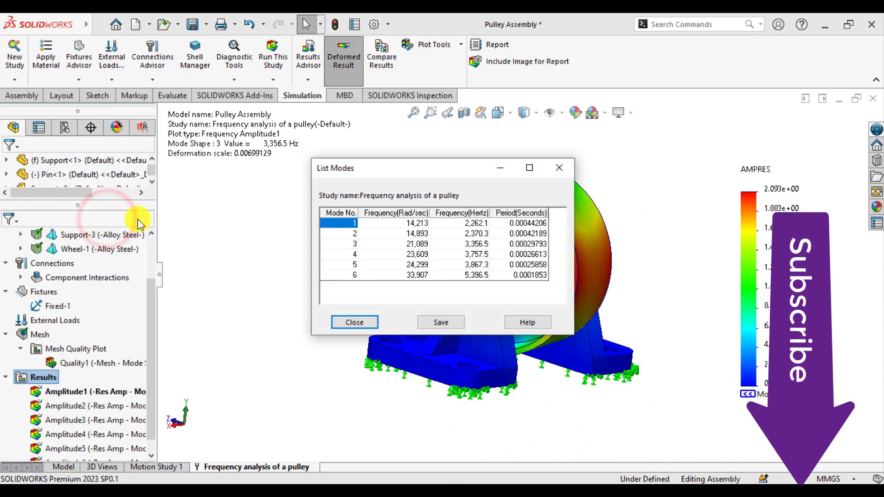
{"action": "left_click_drag", "start_coordinate": [380, 170], "coordinate": [129, 147]}
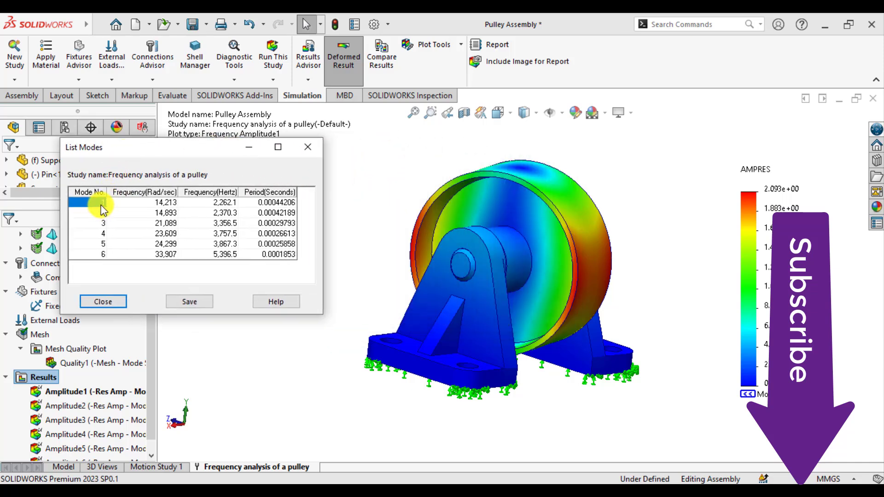
{"action": "left_click", "coordinate": [220, 213]}
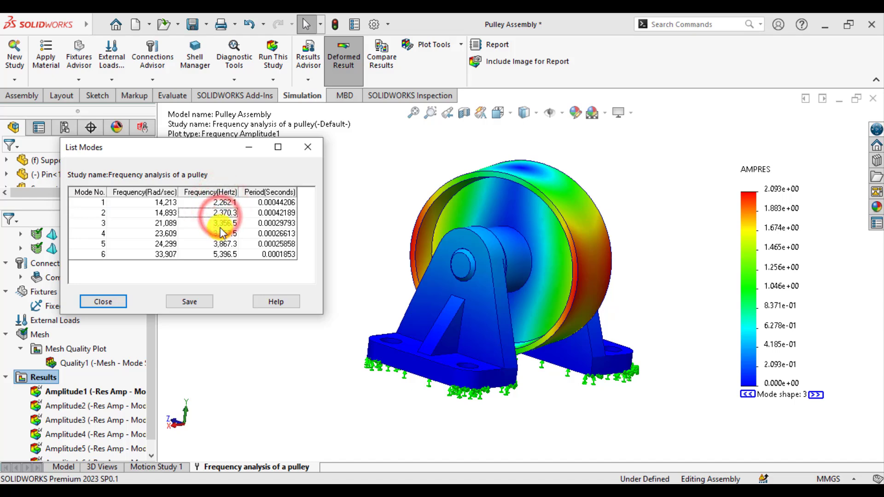